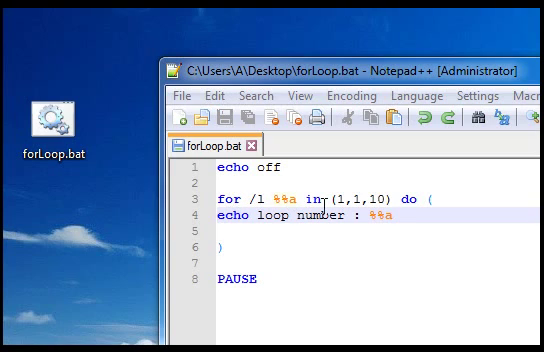
Point out the for keyword, the /l switch and the loop variable %%a on line 3.
{"action": "double_click", "coordinate": [229, 198]}
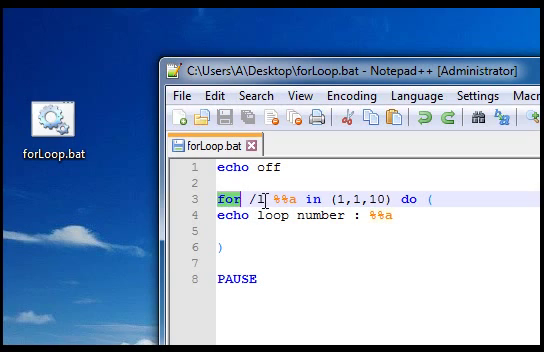
{"action": "double_click", "coordinate": [255, 198]}
{"action": "left_click", "coordinate": [298, 199]}
{"action": "left_click_drag", "start_coordinate": [298, 199], "coordinate": [276, 199]}
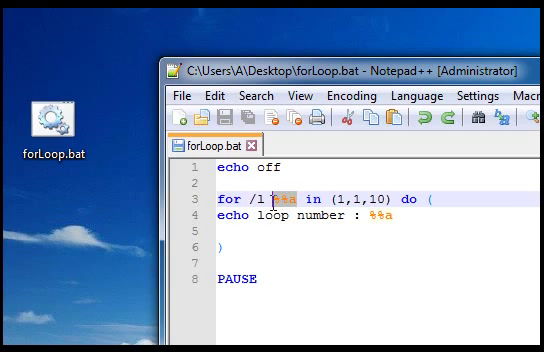
Highlight the loop range values: start 1, step 1 and end 10.
{"action": "double_click", "coordinate": [340, 199]}
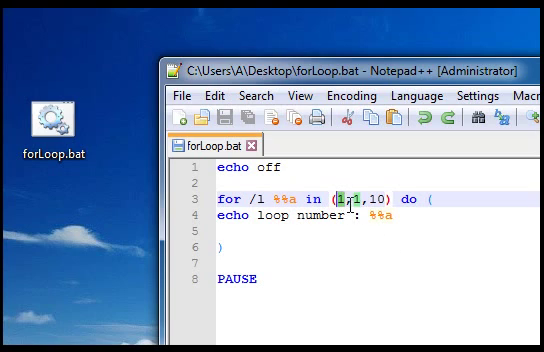
{"action": "left_click", "coordinate": [343, 199]}
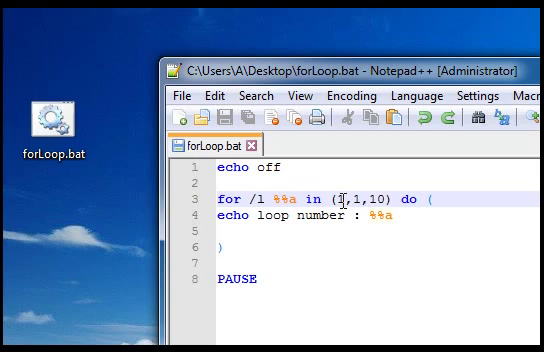
{"action": "double_click", "coordinate": [341, 199]}
{"action": "left_click", "coordinate": [356, 199]}
{"action": "double_click", "coordinate": [356, 199]}
{"action": "left_click", "coordinate": [361, 199]}
{"action": "double_click", "coordinate": [357, 199]}
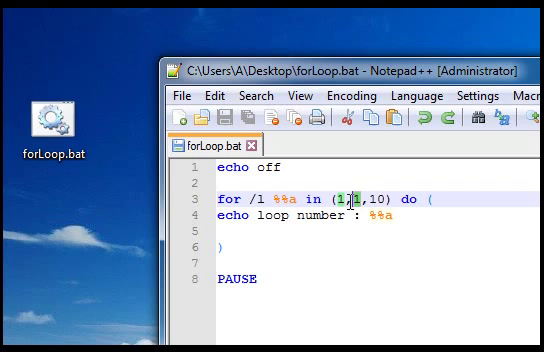
{"action": "left_click", "coordinate": [344, 199]}
{"action": "double_click", "coordinate": [344, 199]}
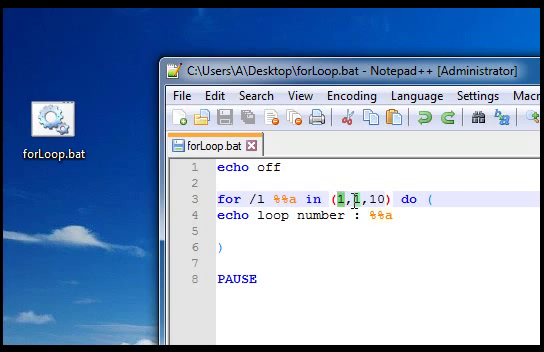
{"action": "double_click", "coordinate": [358, 201]}
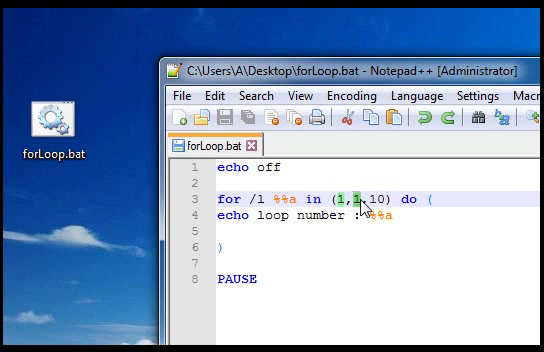
{"action": "double_click", "coordinate": [378, 200]}
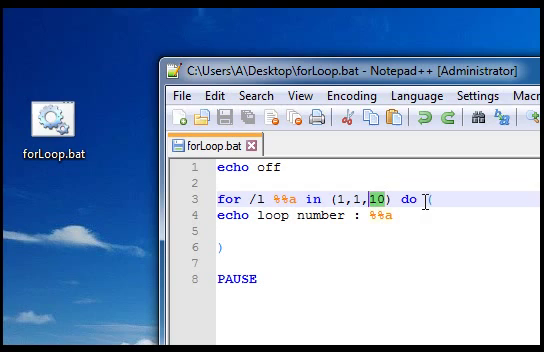
Point out the parenthesis after do and the echo text 'loop number : %%a'.
{"action": "double_click", "coordinate": [409, 201]}
{"action": "left_click", "coordinate": [436, 201]}
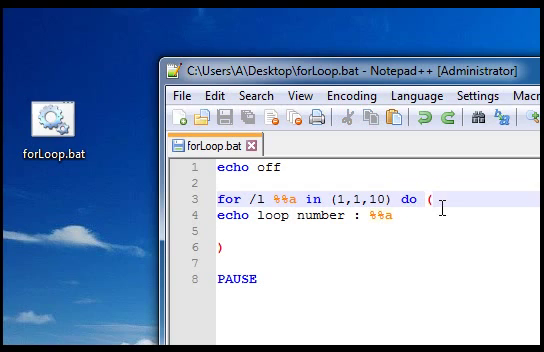
{"action": "left_click", "coordinate": [258, 215]}
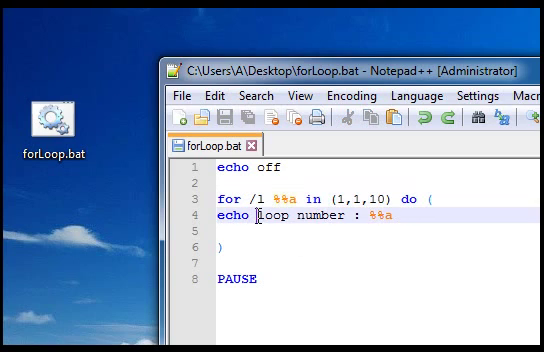
{"action": "left_click_drag", "start_coordinate": [258, 215], "coordinate": [395, 215]}
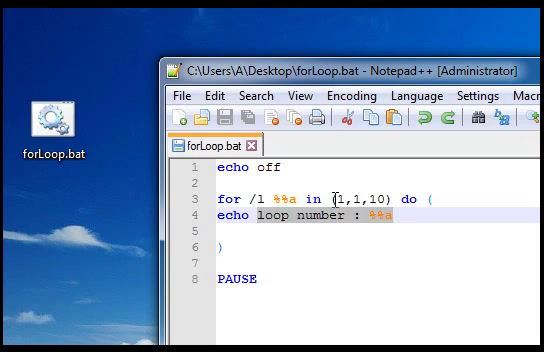
{"action": "double_click", "coordinate": [339, 199]}
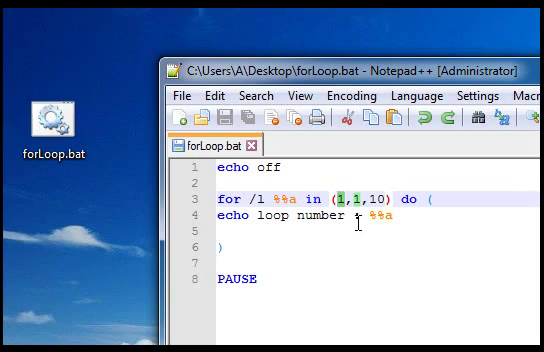
{"action": "left_click", "coordinate": [437, 200]}
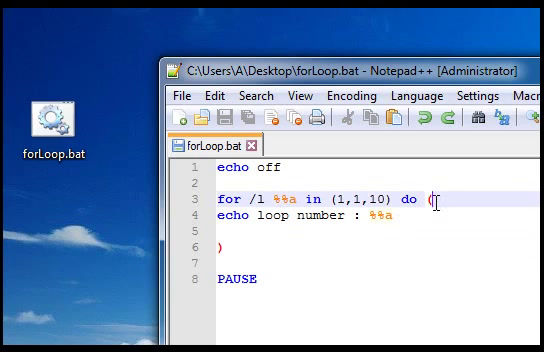
Move the parenthesis onto its own line, rejoin it, and place the output window beside the script.
{"action": "left_click_drag", "start_coordinate": [436, 200], "coordinate": [429, 202]}
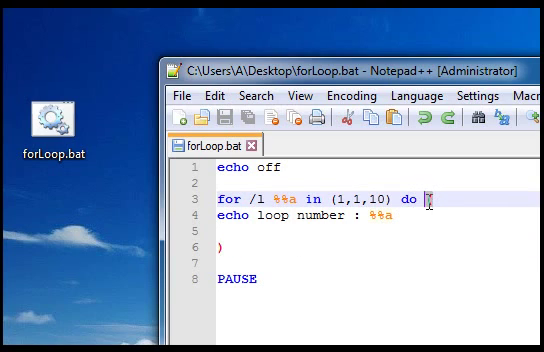
{"action": "left_click", "coordinate": [416, 200]}
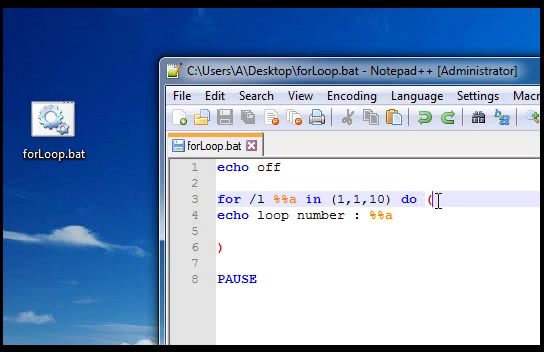
{"action": "left_click_drag", "start_coordinate": [438, 200], "coordinate": [403, 200]}
{"action": "left_click", "coordinate": [437, 200]}
{"action": "key", "text": "Return"}
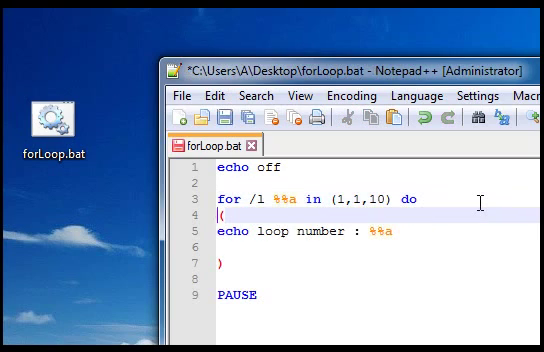
{"action": "key", "text": "BackSpace"}
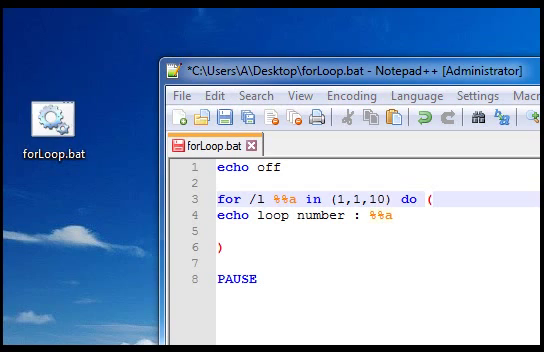
{"action": "left_click_drag", "start_coordinate": [190, 290], "coordinate": [470, 105]}
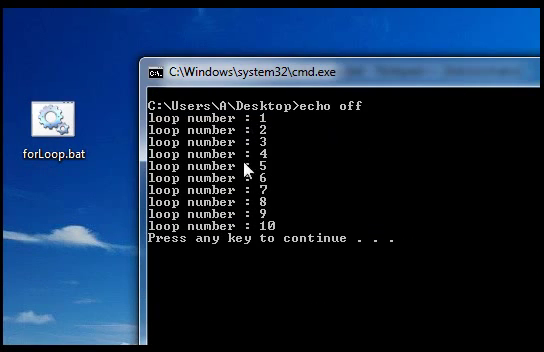
{"action": "left_click_drag", "start_coordinate": [380, 72], "coordinate": [540, 150]}
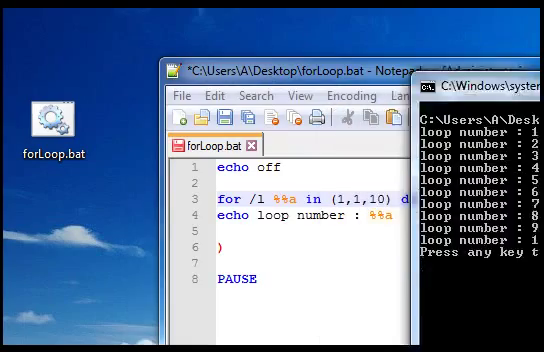